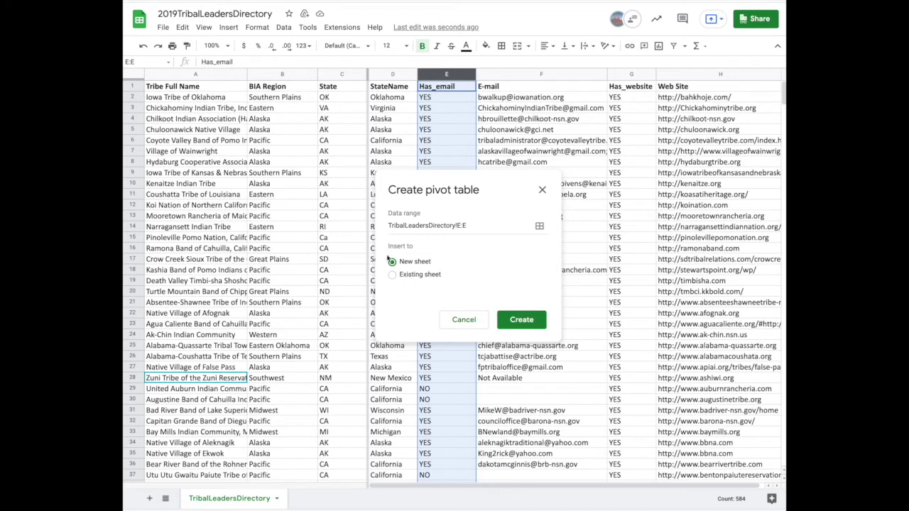
- Create a pivot table from column E on a new sheet, using Has_email for the rows and as a COUNTA value
left_click(516, 321)
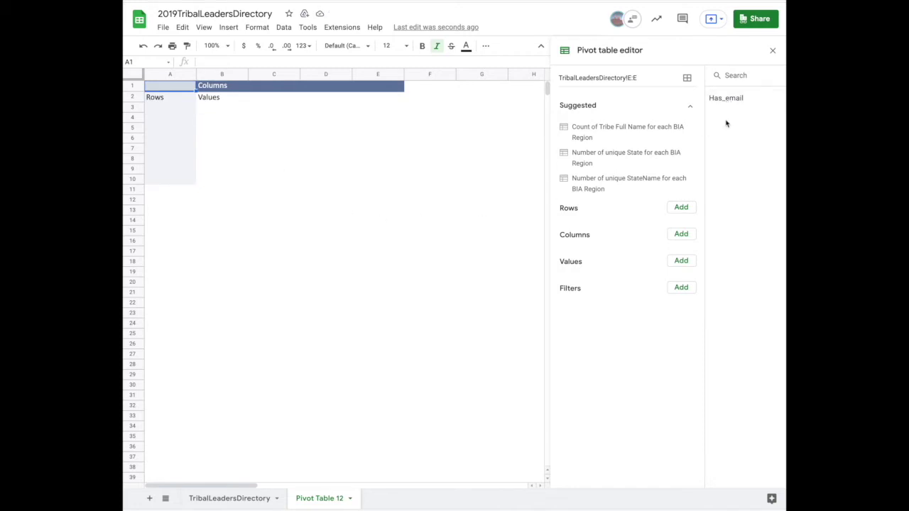
left_click(684, 208)
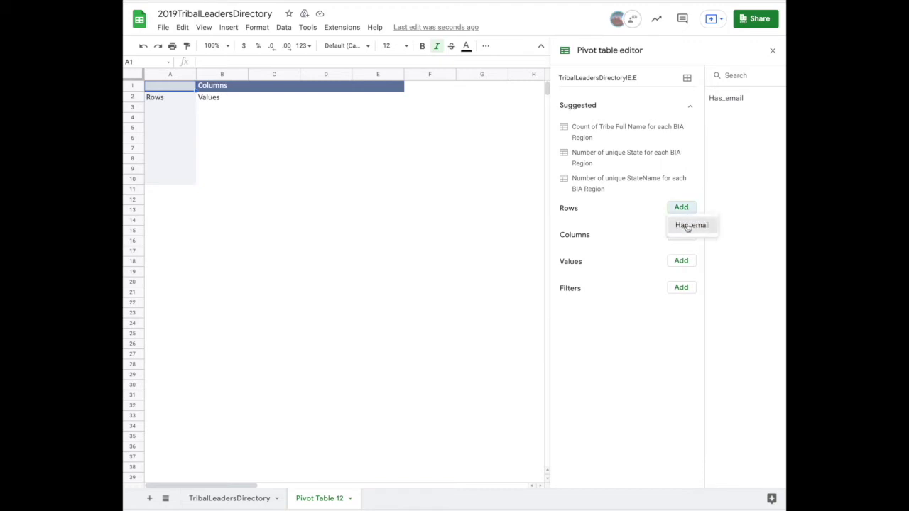
left_click(688, 226)
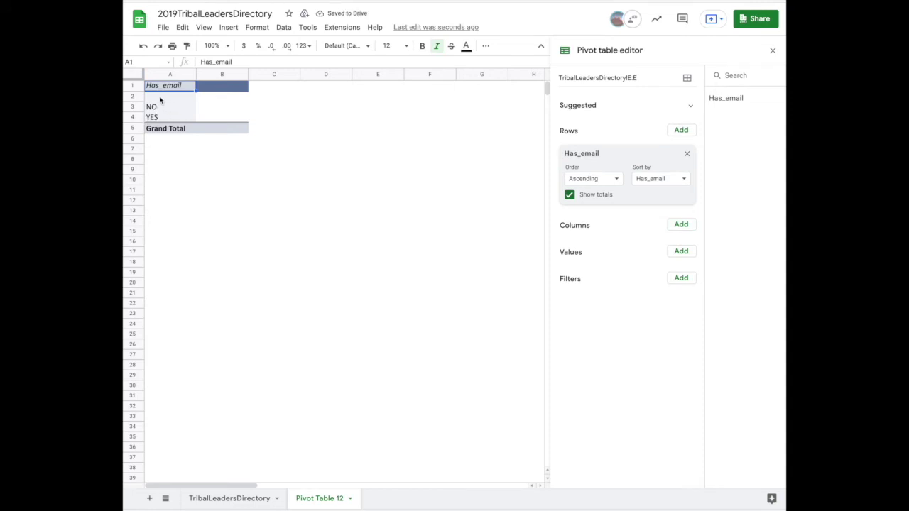
left_click(680, 255)
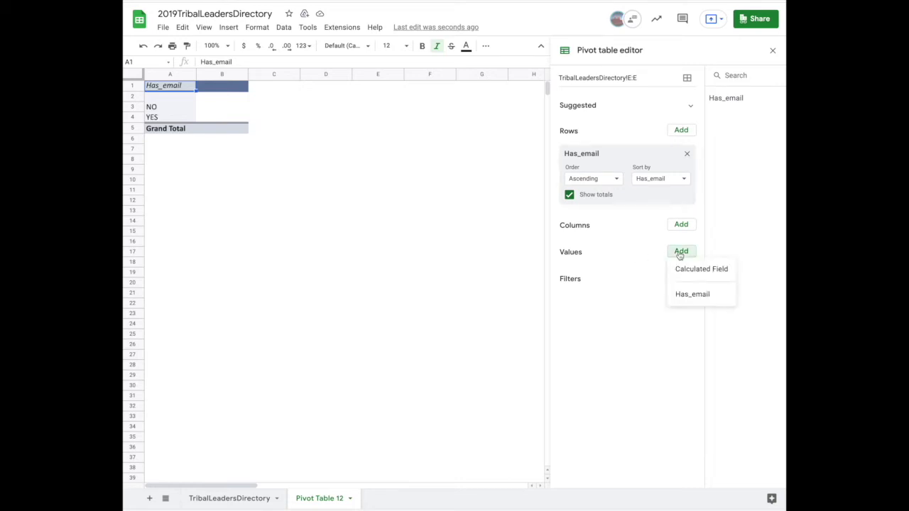
left_click(695, 296)
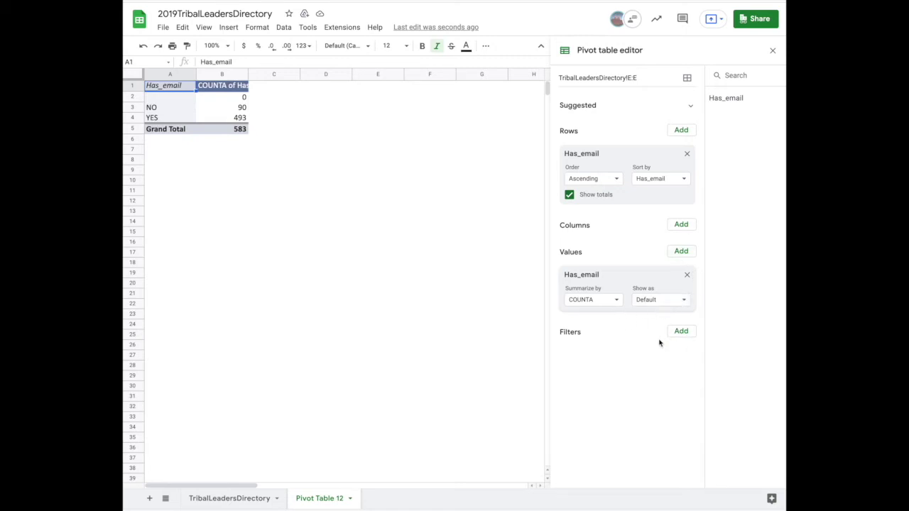
- Add Has_email as a second pivot table value, shown as % of column
left_click(678, 253)
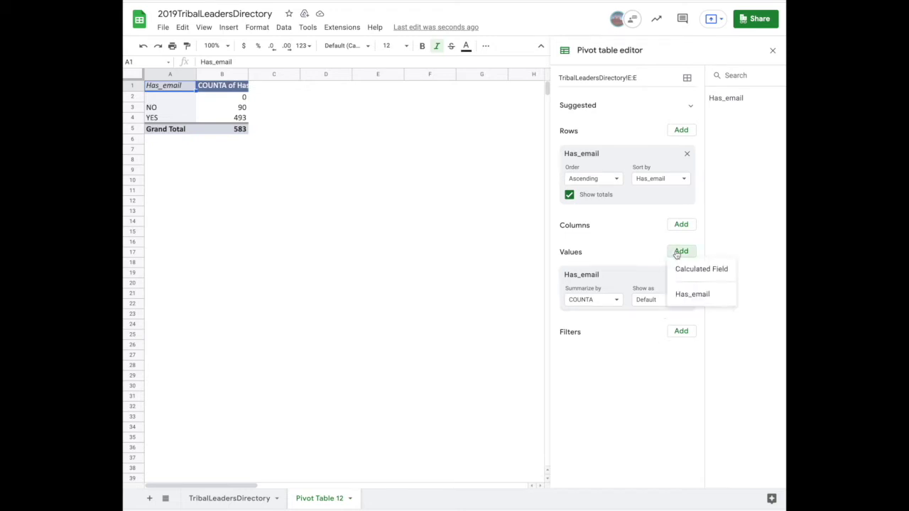
left_click(692, 294)
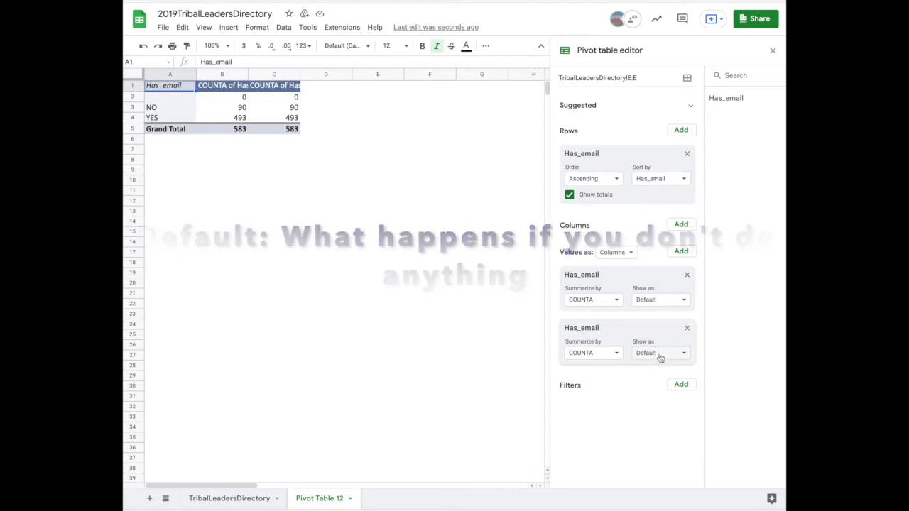
left_click(661, 355)
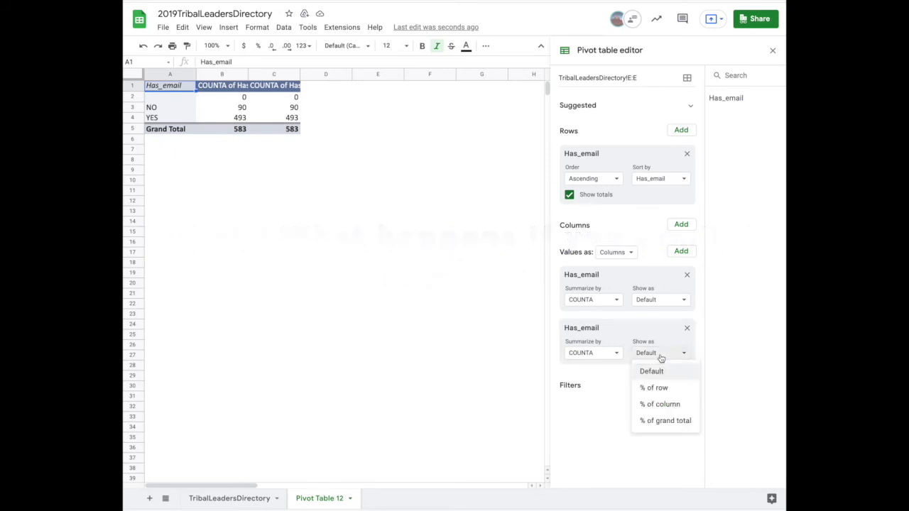
left_click(662, 403)
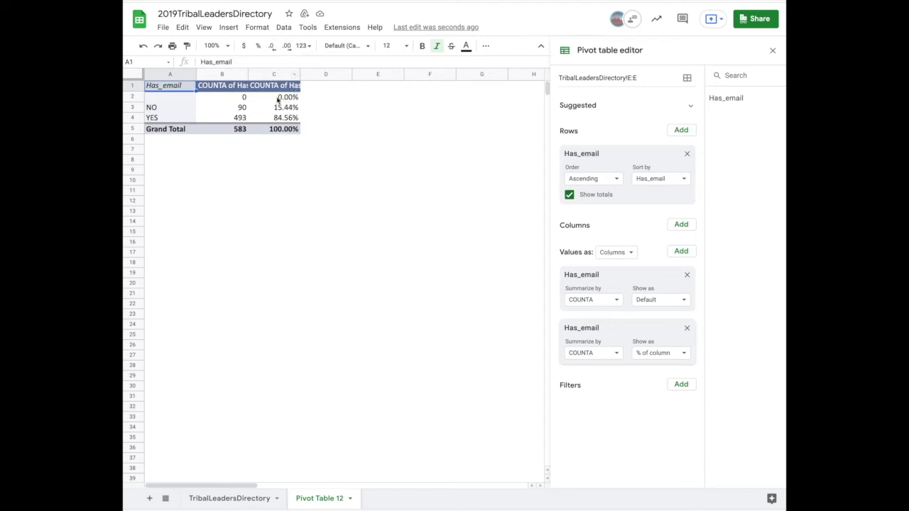
- Format the percentages in C2:C5 to show no decimal places
mouse_move(277, 100)
left_mouse_down()
mouse_move(280, 119)
mouse_move(271, 129)
mouse_move(269, 100)
left_mouse_up()
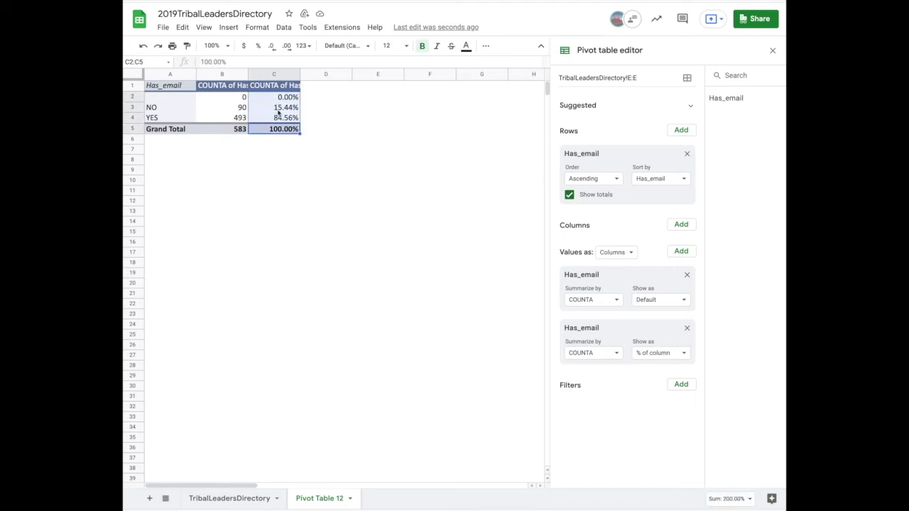
left_click(272, 47)
left_click(274, 49)
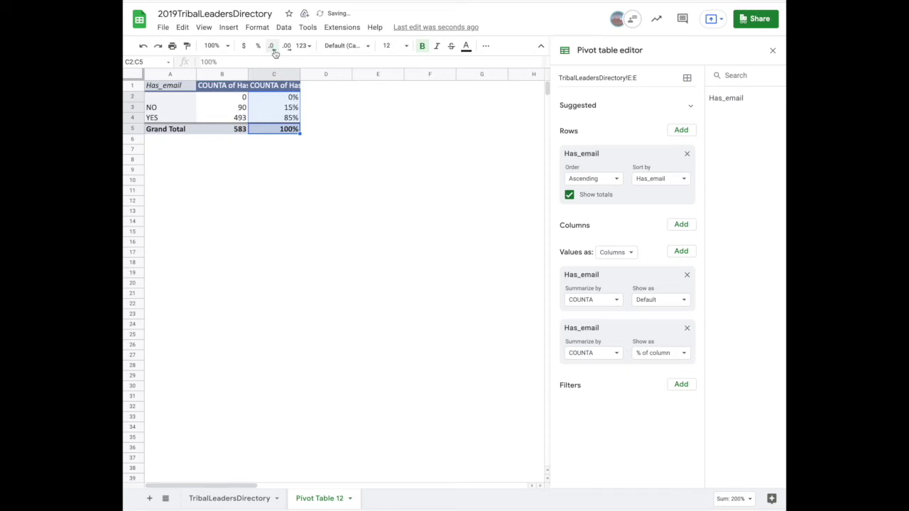
left_click(340, 179)
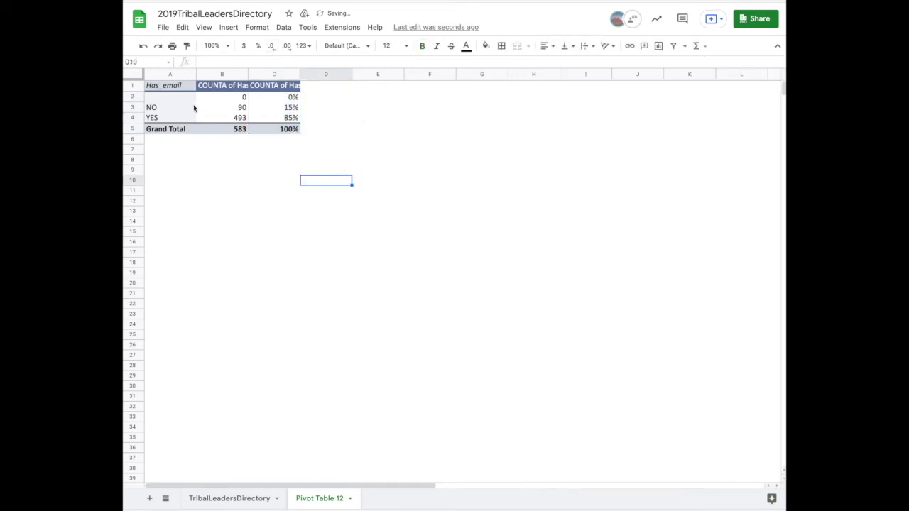
- Filter the pivot table by Has_email to exclude the blanks
left_click(242, 108)
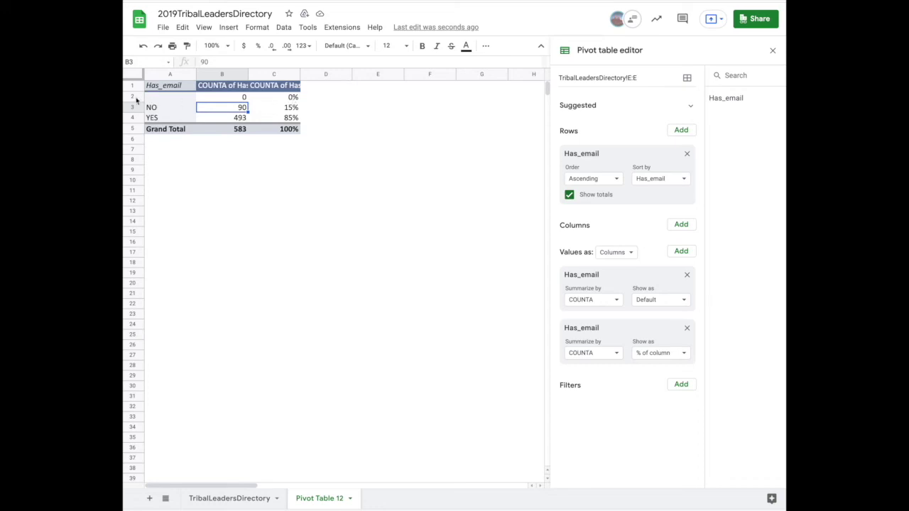
left_click(681, 385)
left_click(690, 403)
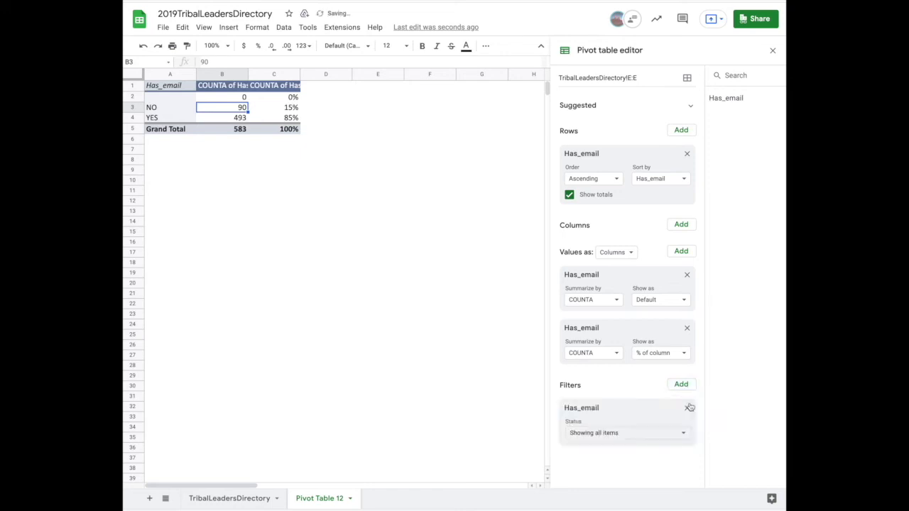
left_click(595, 435)
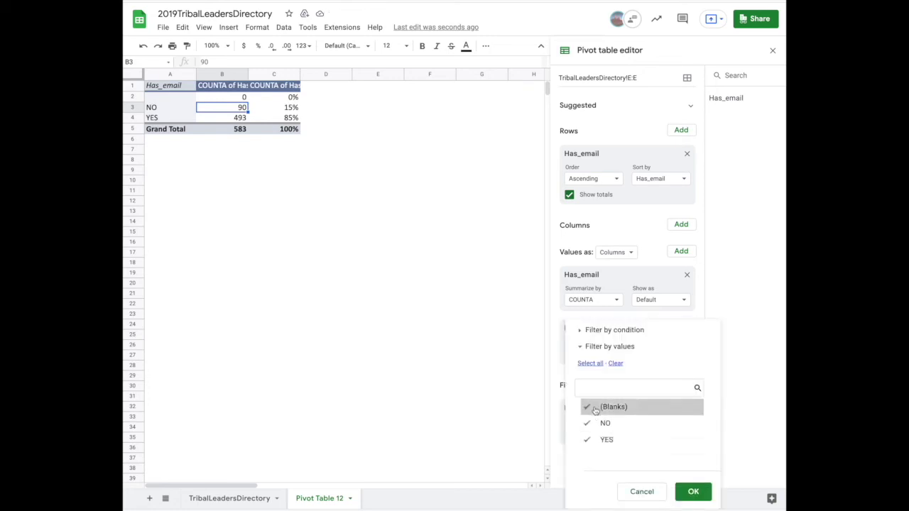
left_click(596, 410)
left_click(694, 492)
left_click(390, 368)
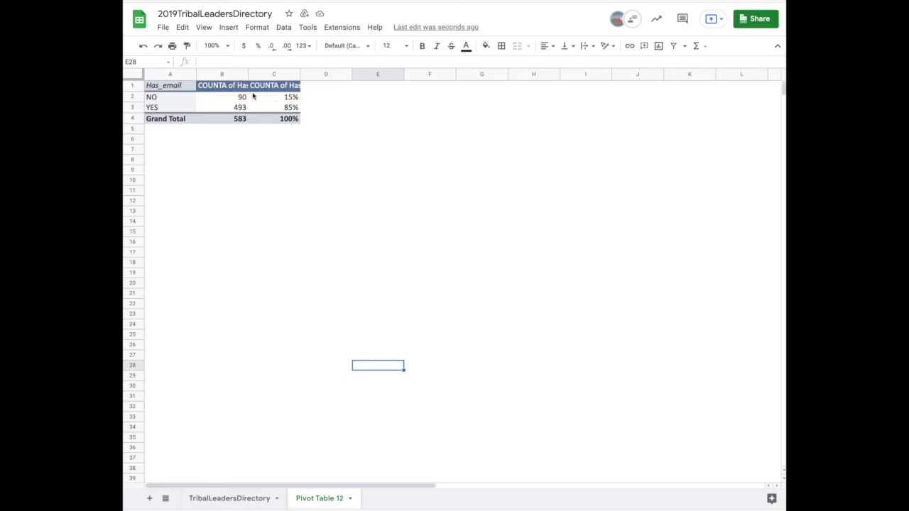
- Rename the pivot table's row header in A1 to "Has email?"
left_click(166, 88)
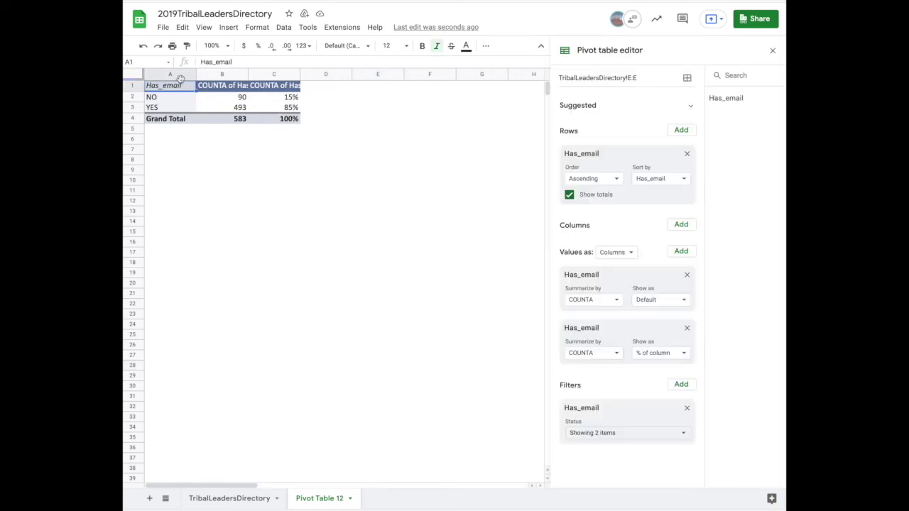
left_click(216, 63)
key("BackSpace")
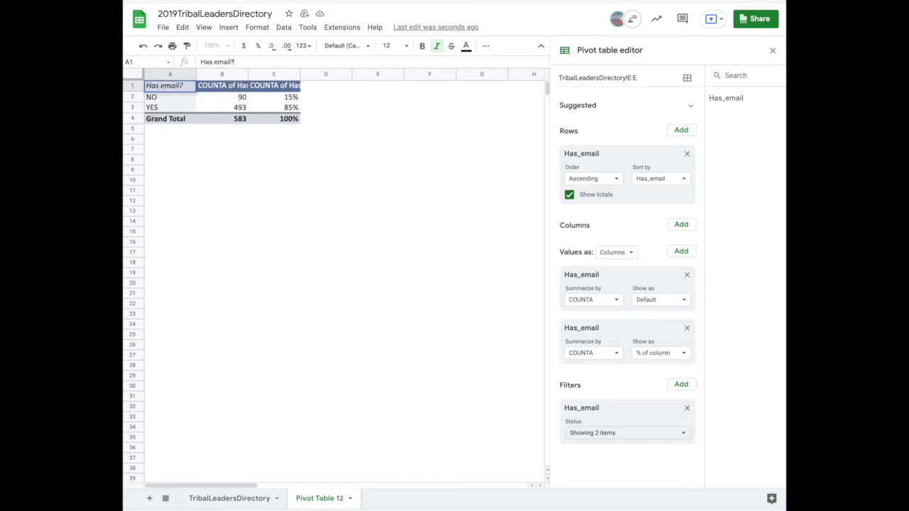
- Rename the pivot table's value headers to "Number" in B1 and "Percent" in C1
left_click(227, 87)
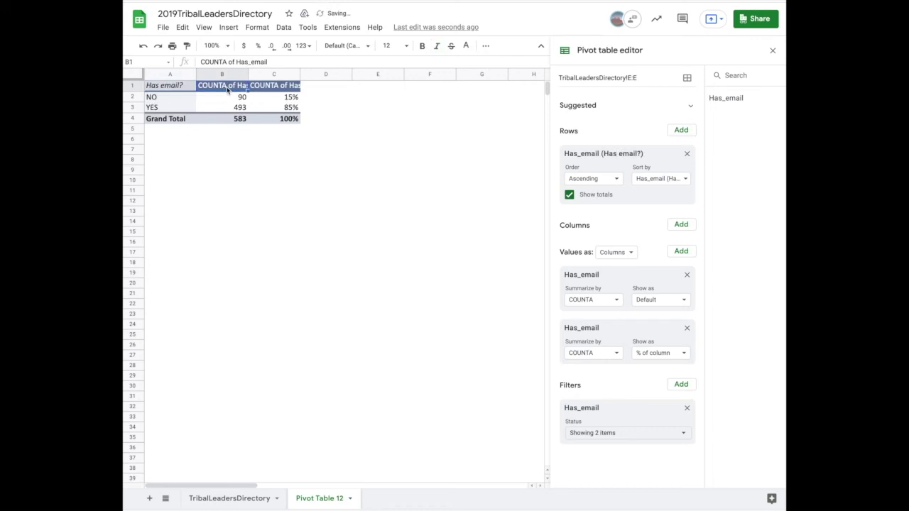
left_click_drag(278, 62, 201, 63)
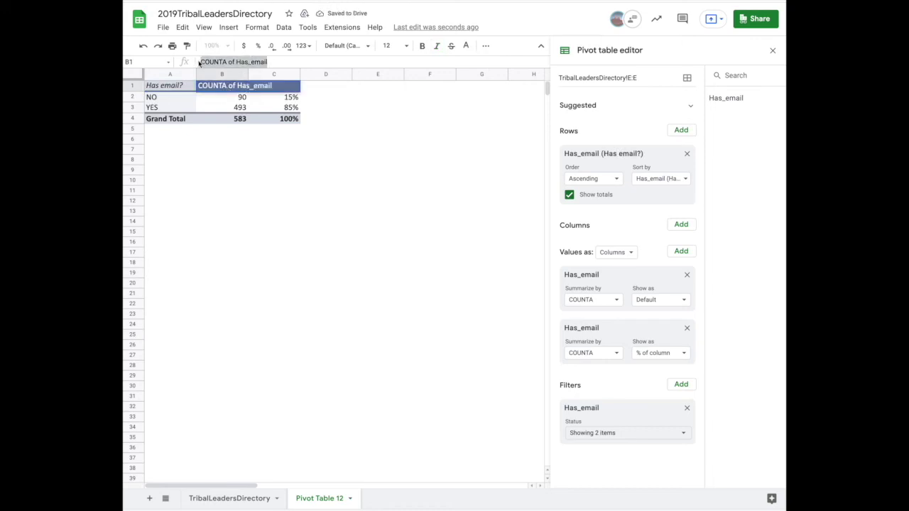
type("Number")
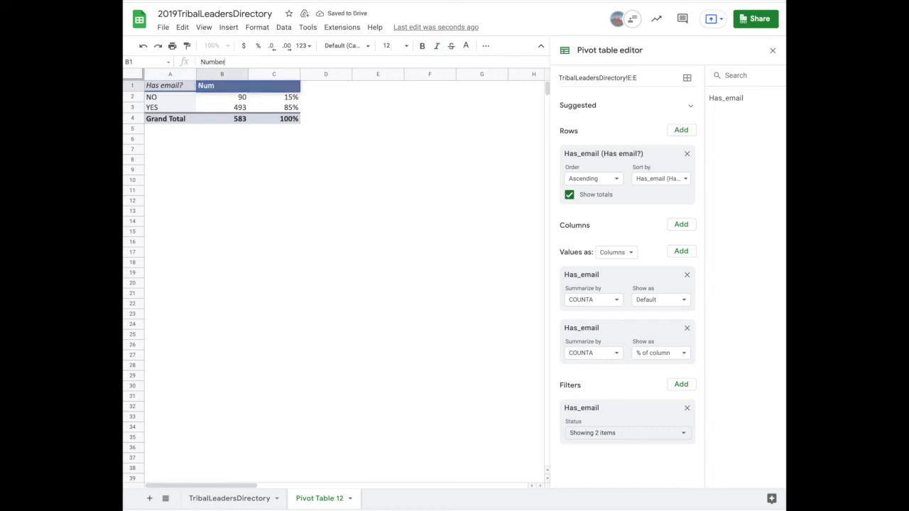
left_click(268, 91)
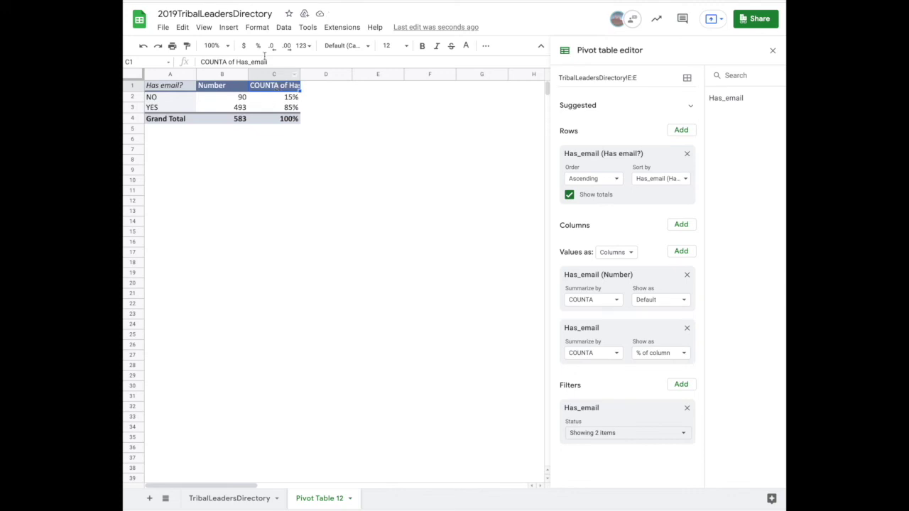
left_click_drag(270, 62, 197, 62)
type("Percent")
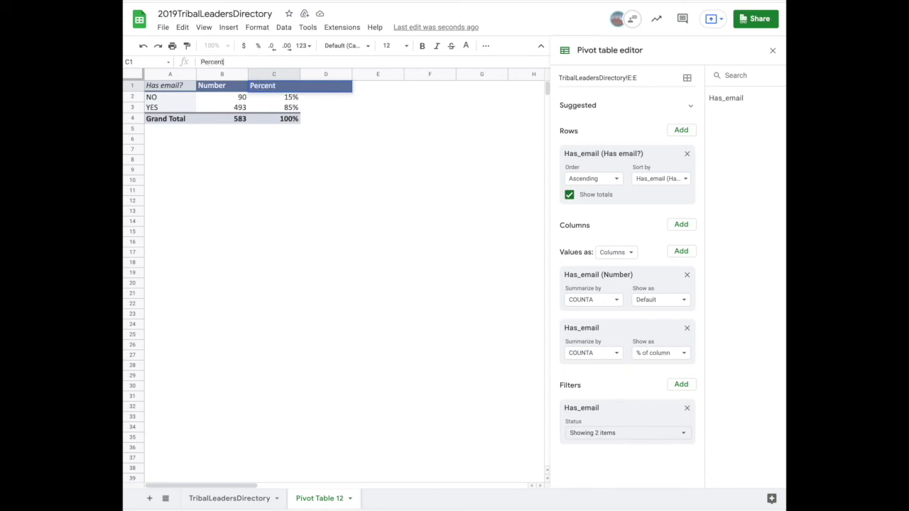
left_click(250, 179)
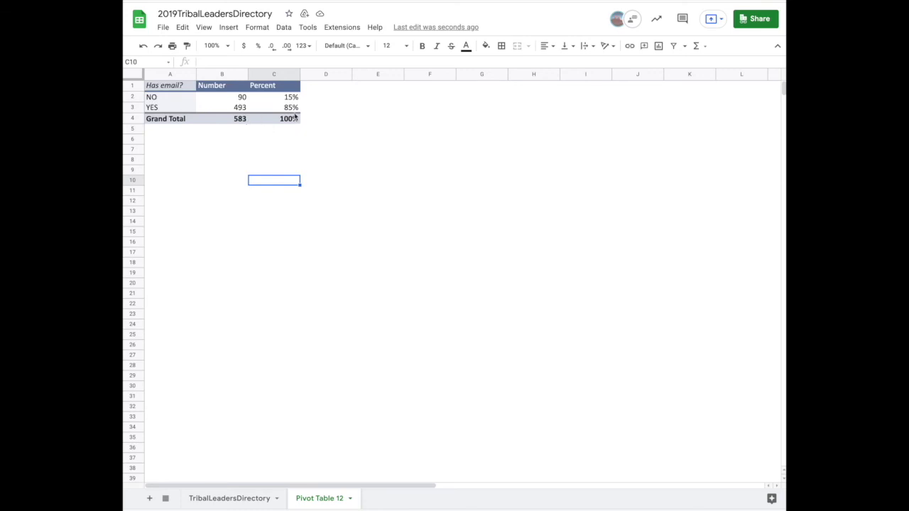
- Select A2:B3 and browse the Explore chart suggestions for the email counts
left_click(168, 97)
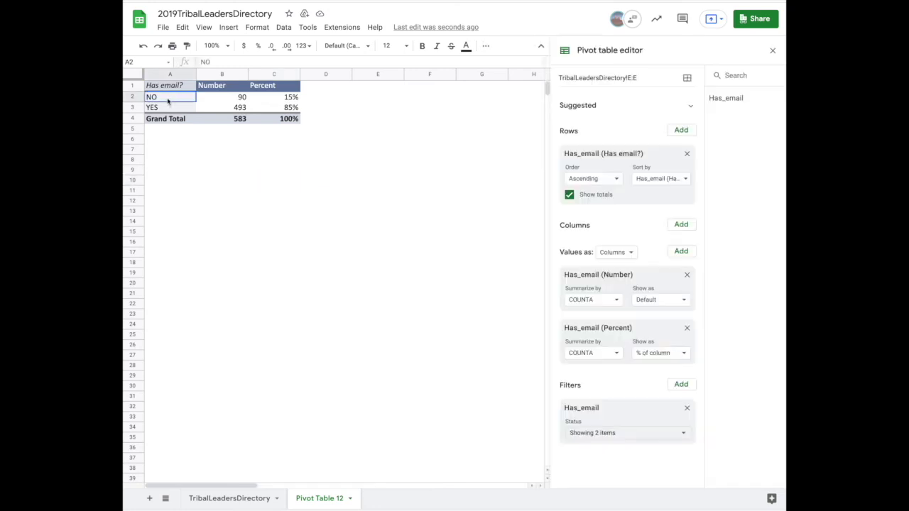
left_click(169, 107, "shift")
left_click_drag(181, 108, 221, 109)
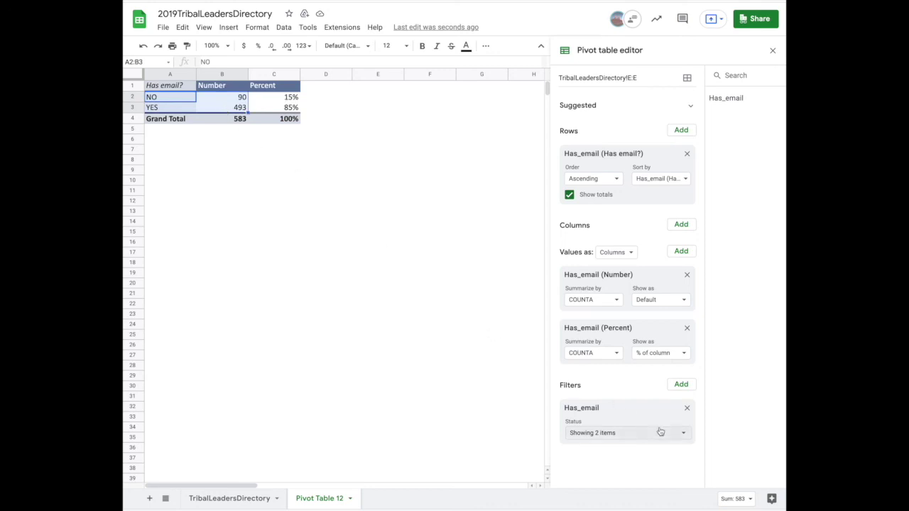
left_click(767, 500)
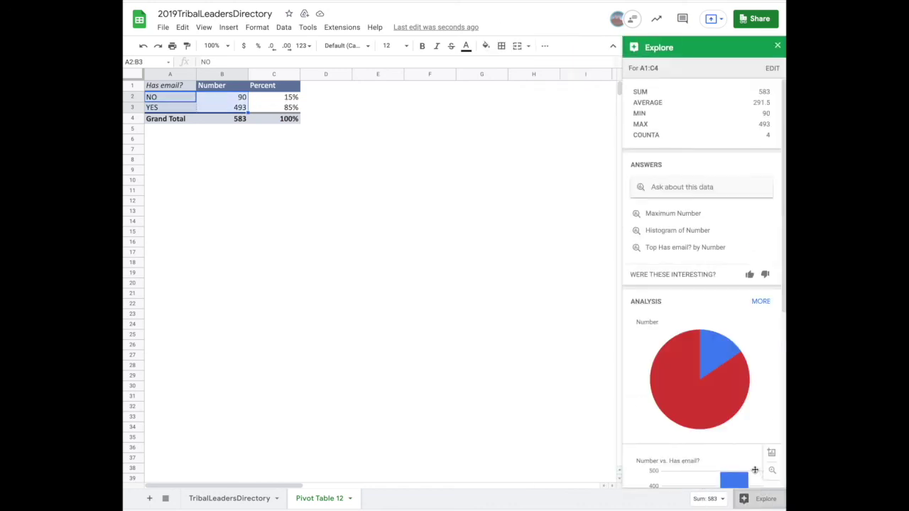
scroll(738, 417, "down", 3)
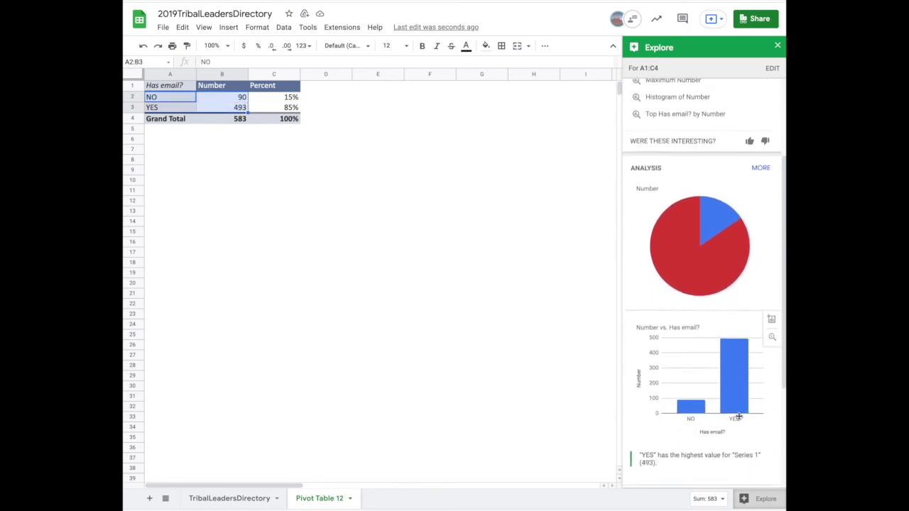
scroll(739, 417, "down", 1)
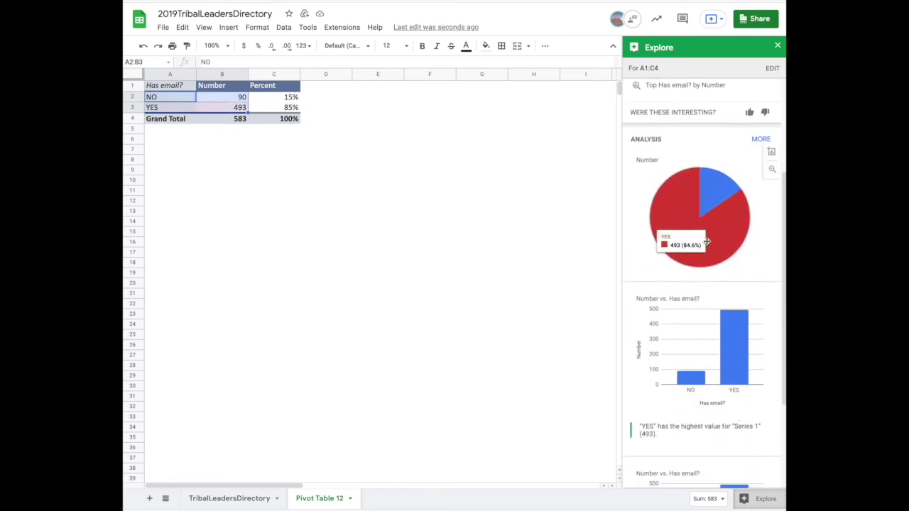